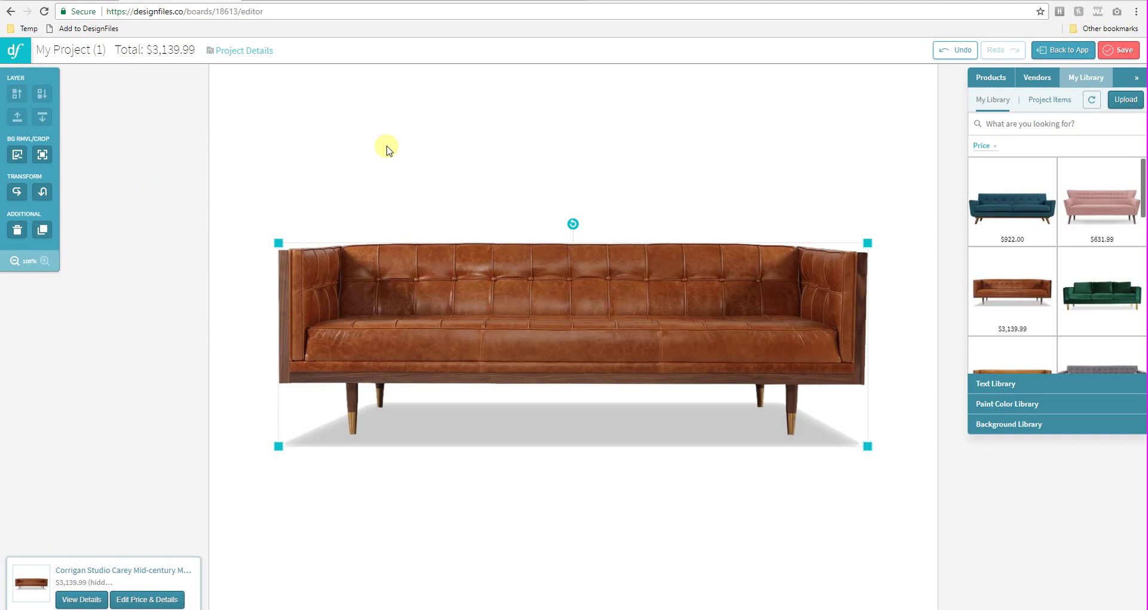
Step: In the brown leather sofa's product details, remove the sofa tag, add it again, and save the item
left_click(138, 597)
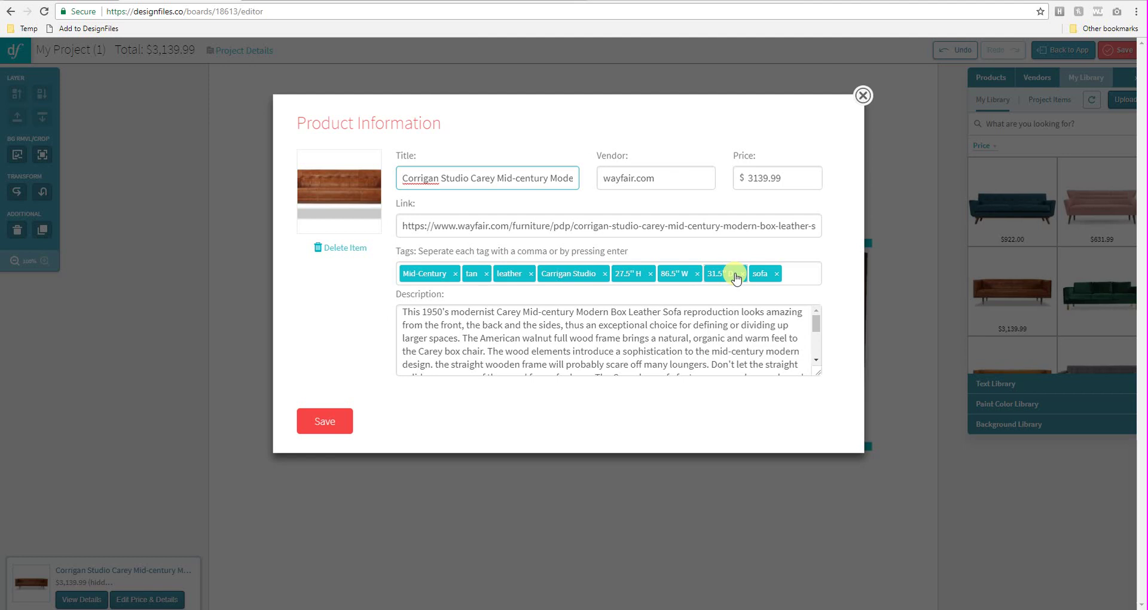
left_click_drag(736, 276, 673, 284)
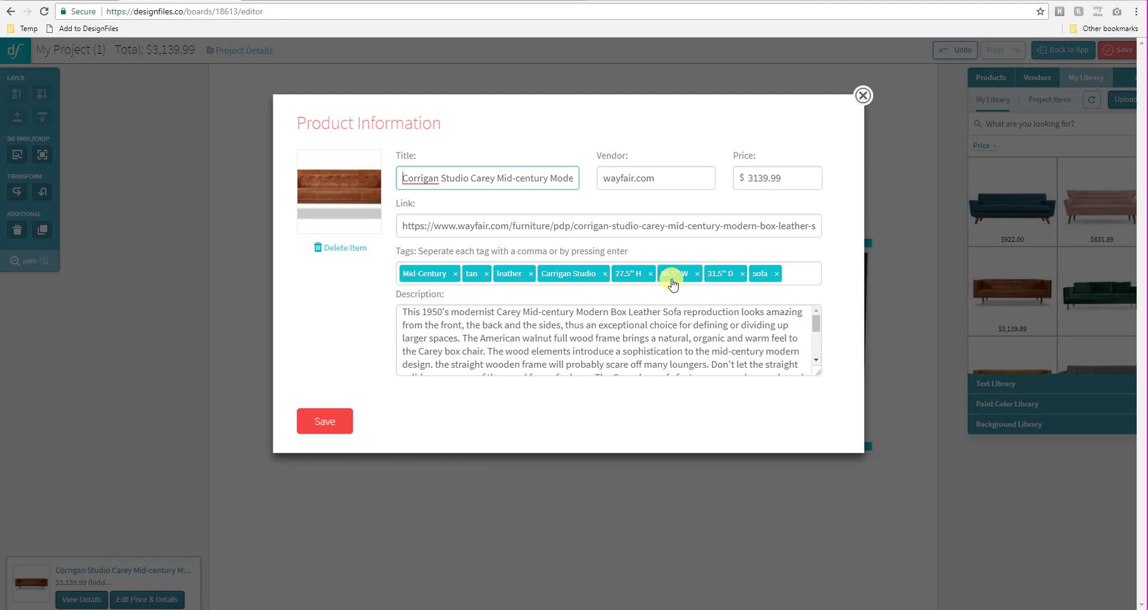
left_click(776, 275)
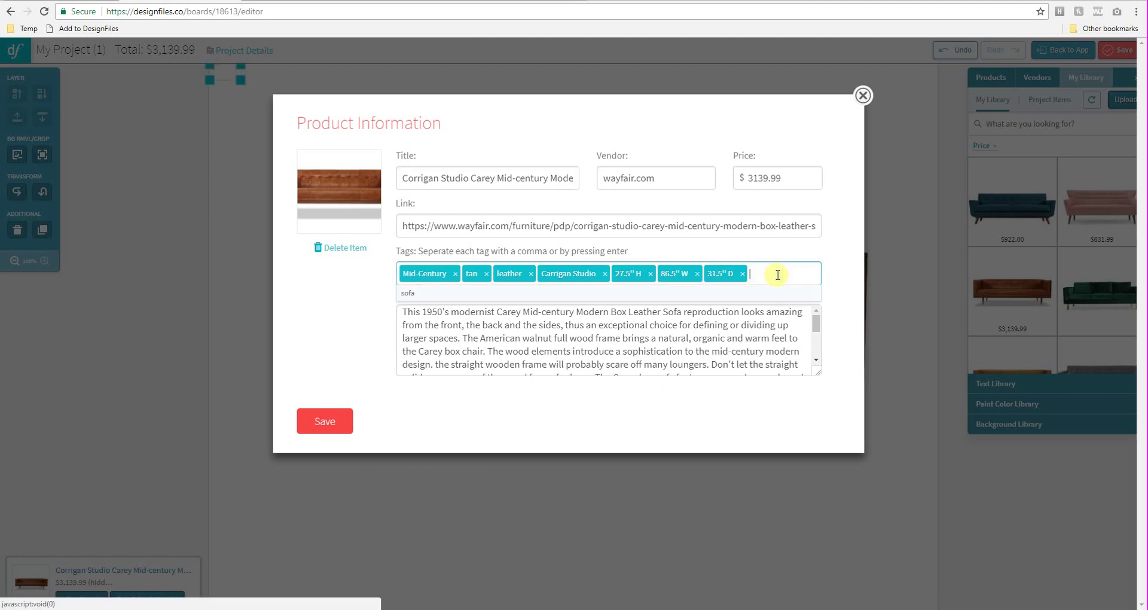
type("sofa")
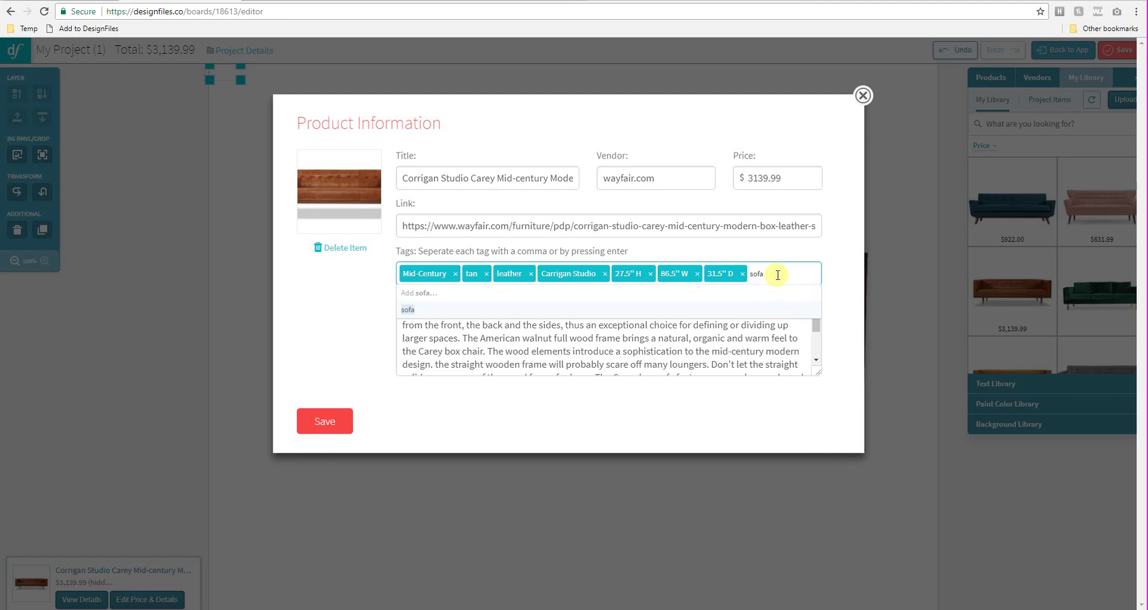
key("Return")
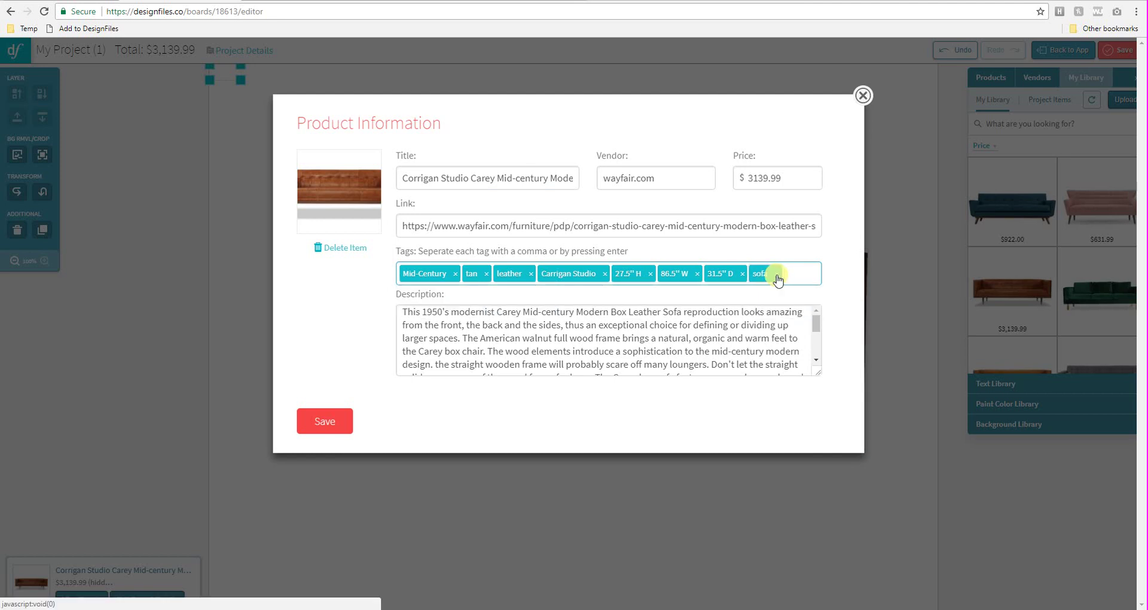
left_click(326, 421)
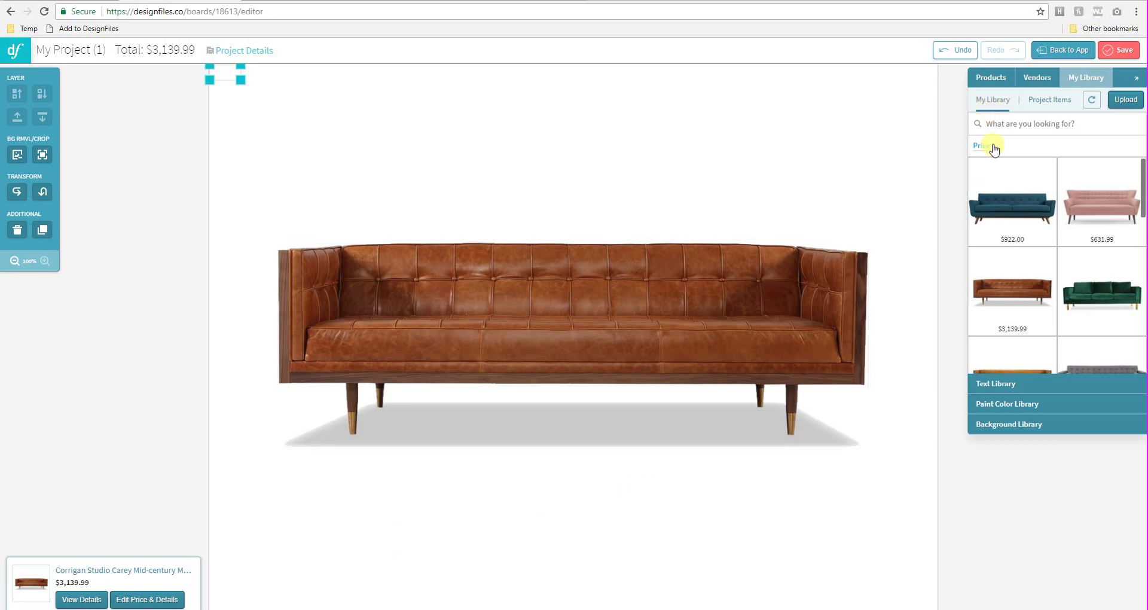
Step: Search My Library in the board editor for 85"W and for mid-century
left_click(1003, 125)
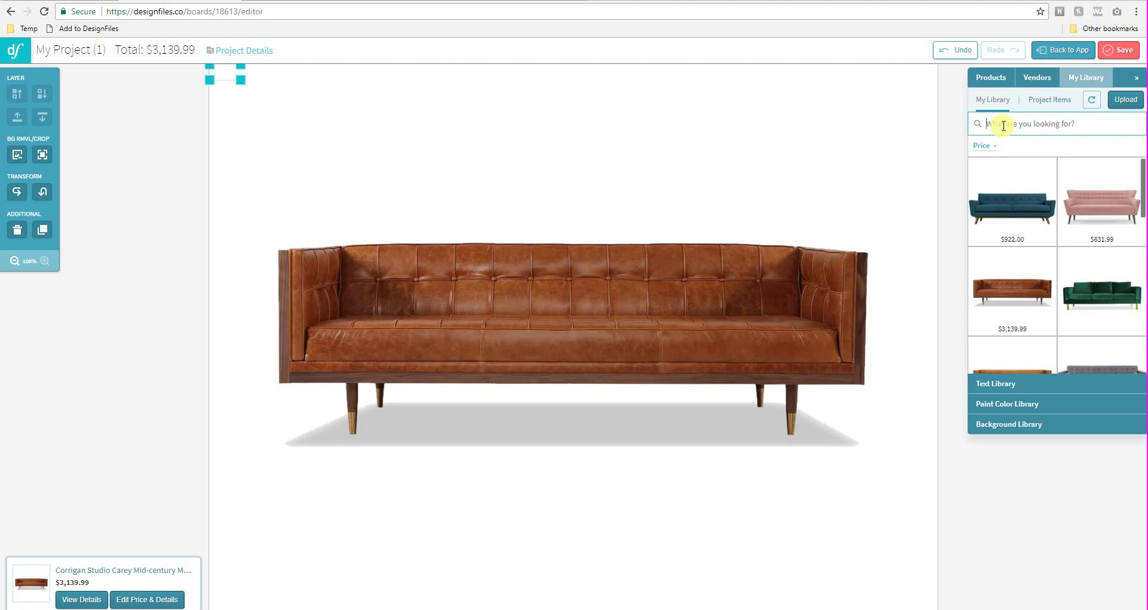
type("85\"W")
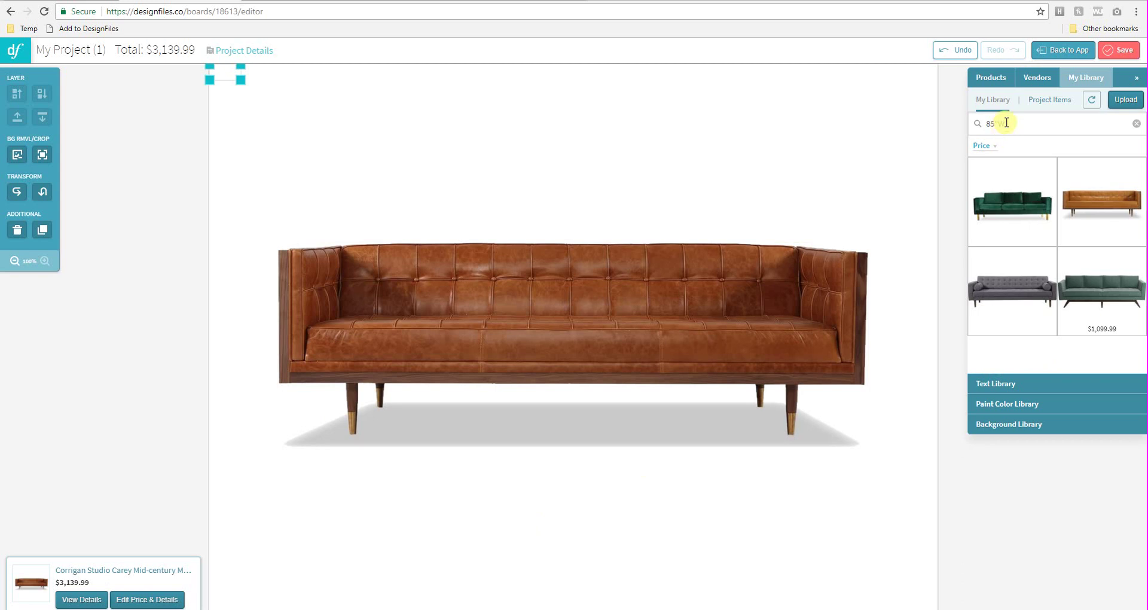
left_click_drag(1007, 124, 977, 124)
type("mid-century")
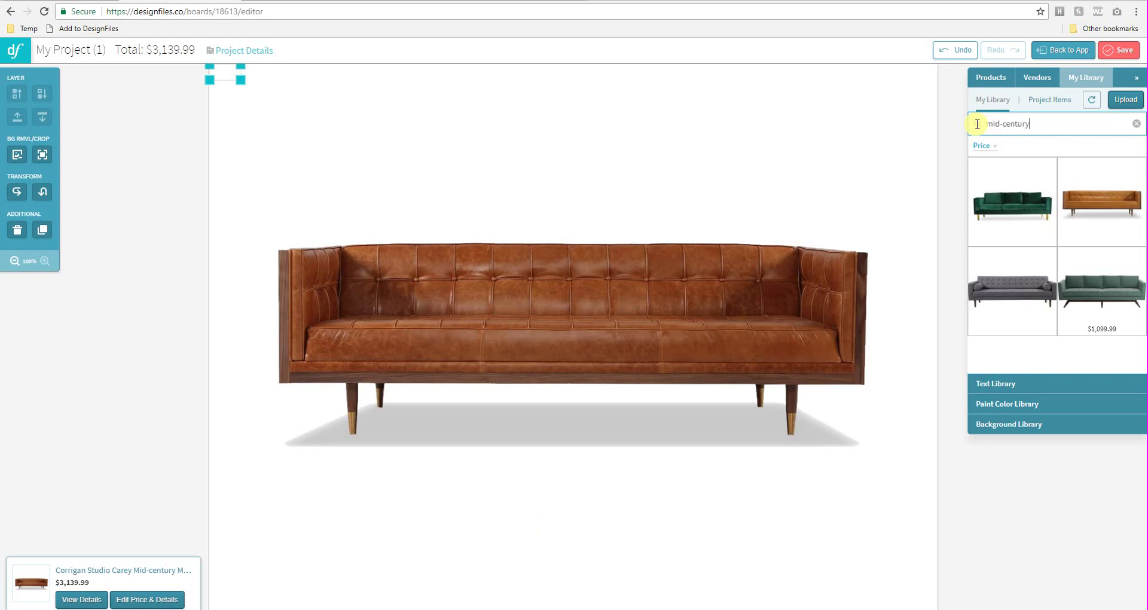
key("Return")
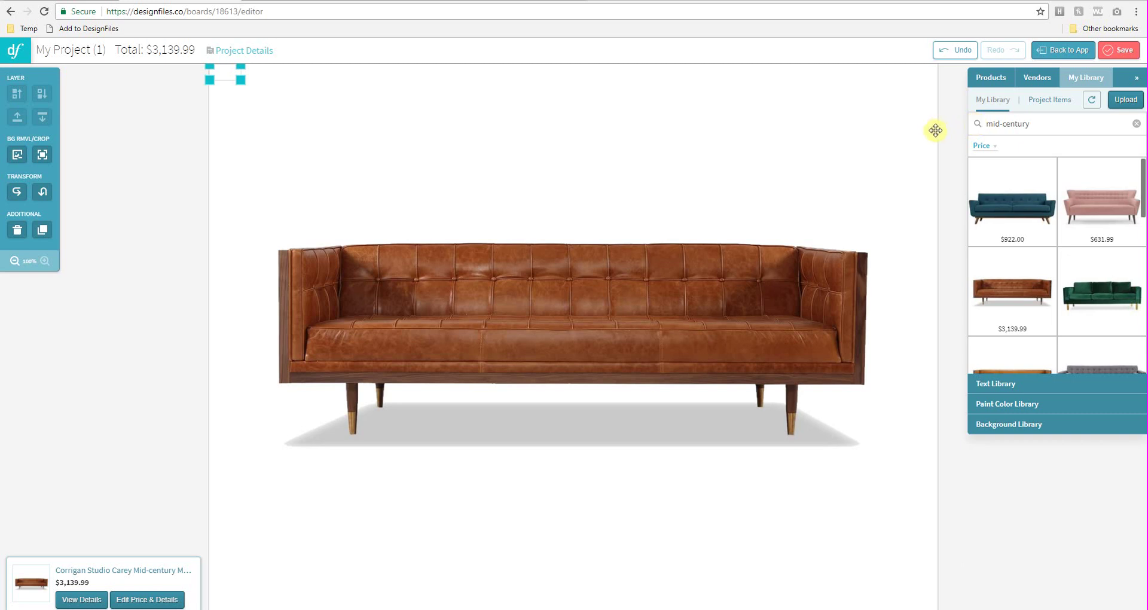
Step: Switch to the Wayfair Derry Sofa page, start adding it to DesignFiles, and pick the front-view green sofa photo as product image
left_click(512, 1)
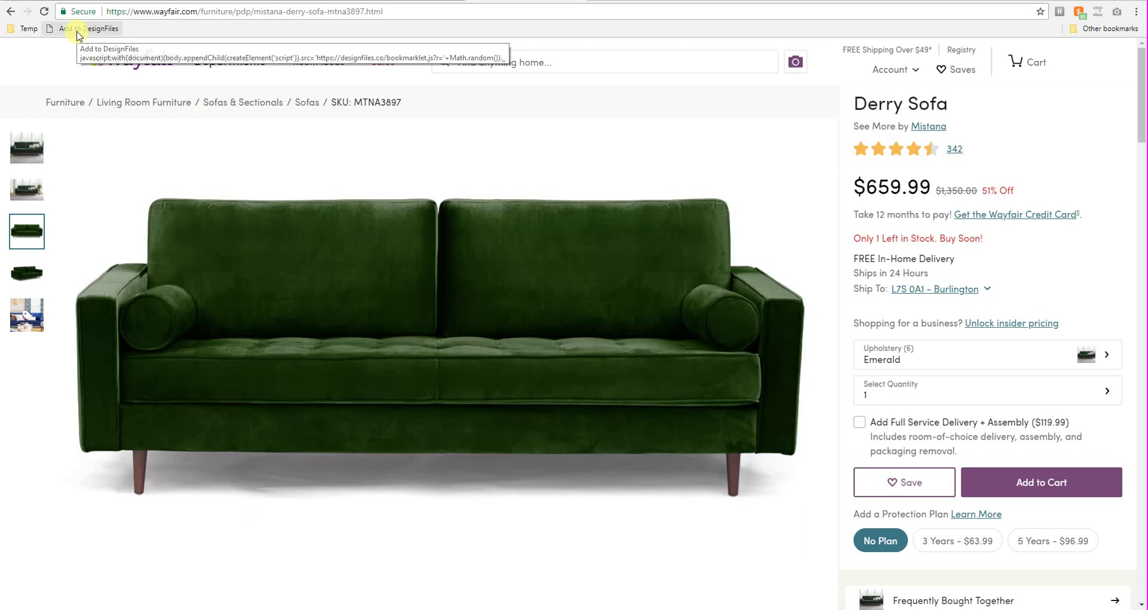
left_click(76, 31)
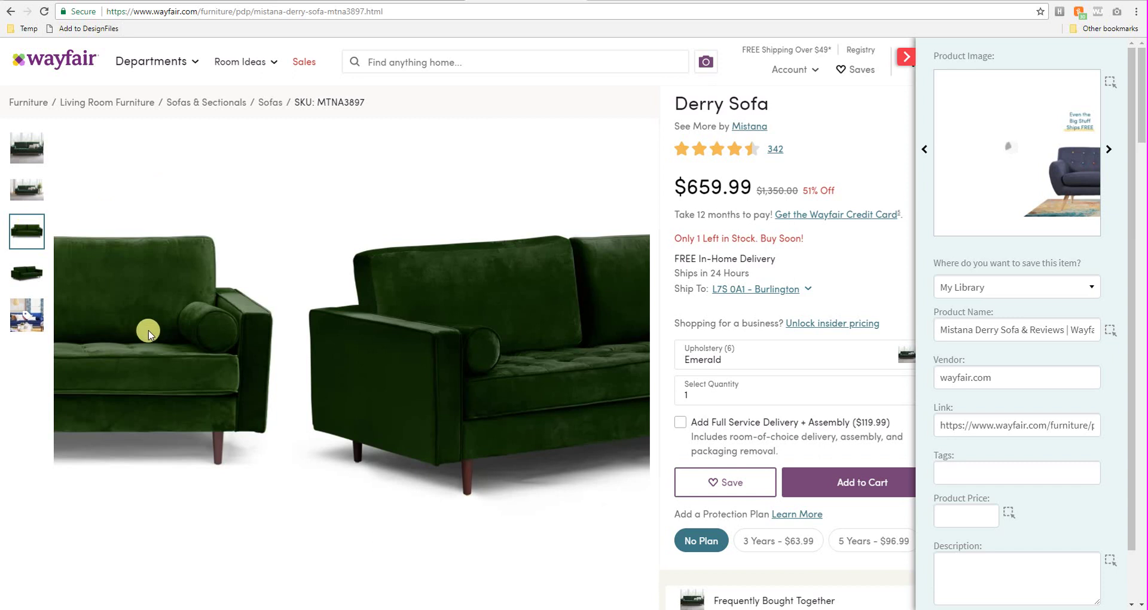
left_click(26, 272)
left_click(28, 233)
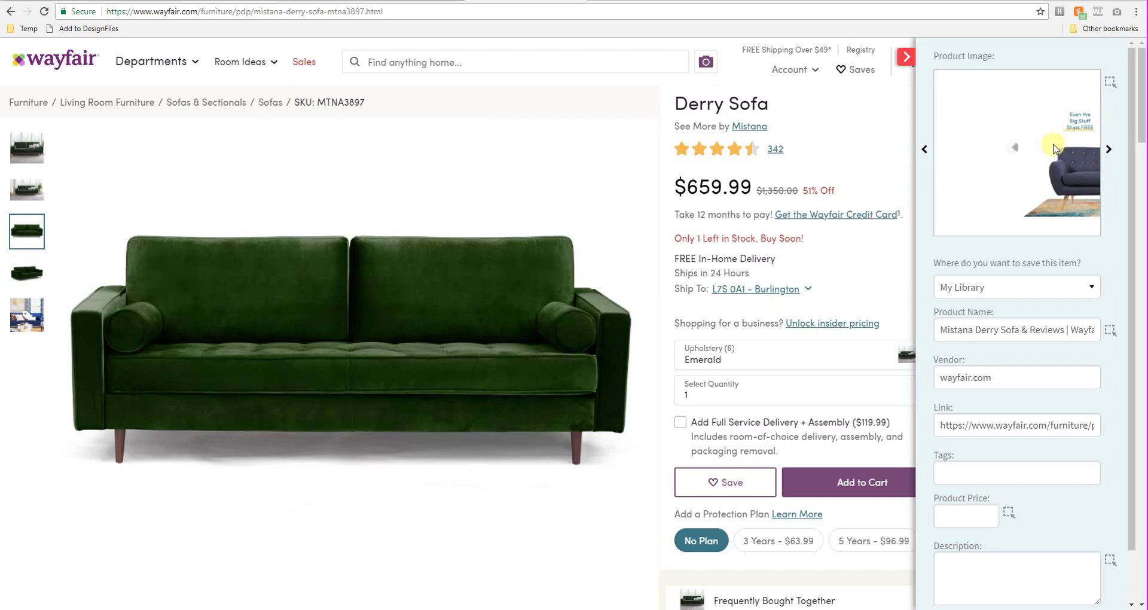
left_click(1110, 84)
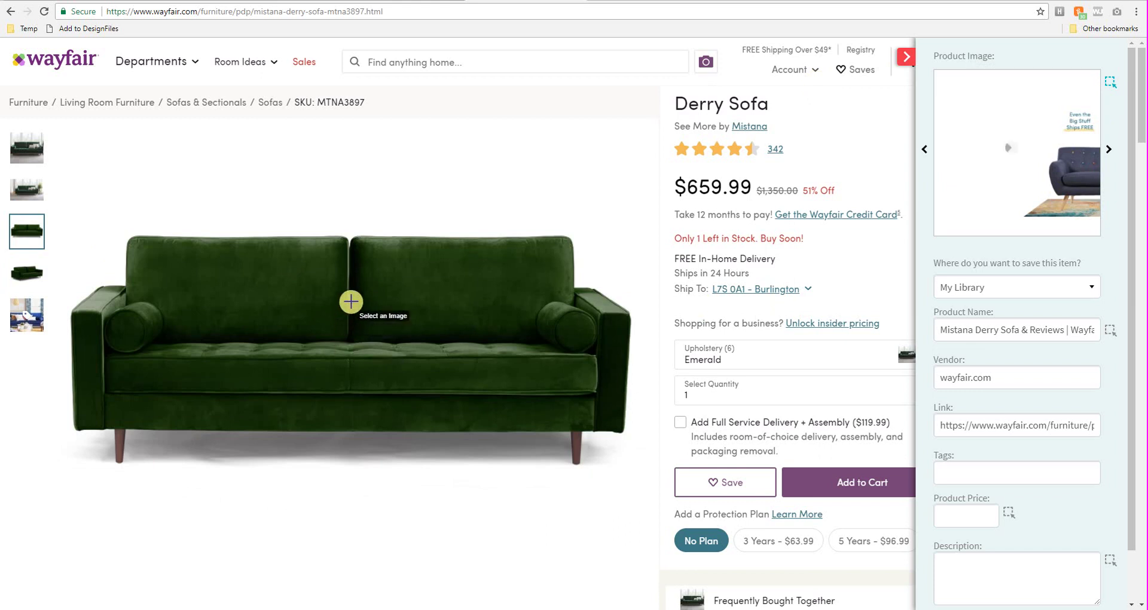
left_click(351, 302)
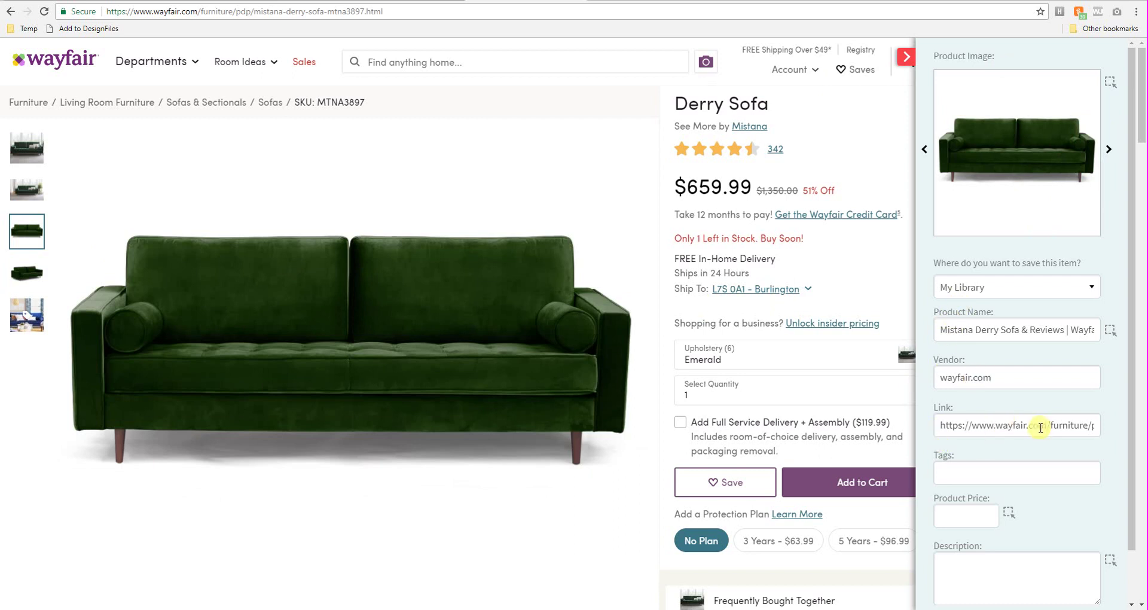
Step: Tag the clipped sofa with mid-century and sofa, and pick the 659.99 sale price from the page as its product price
left_click(950, 474)
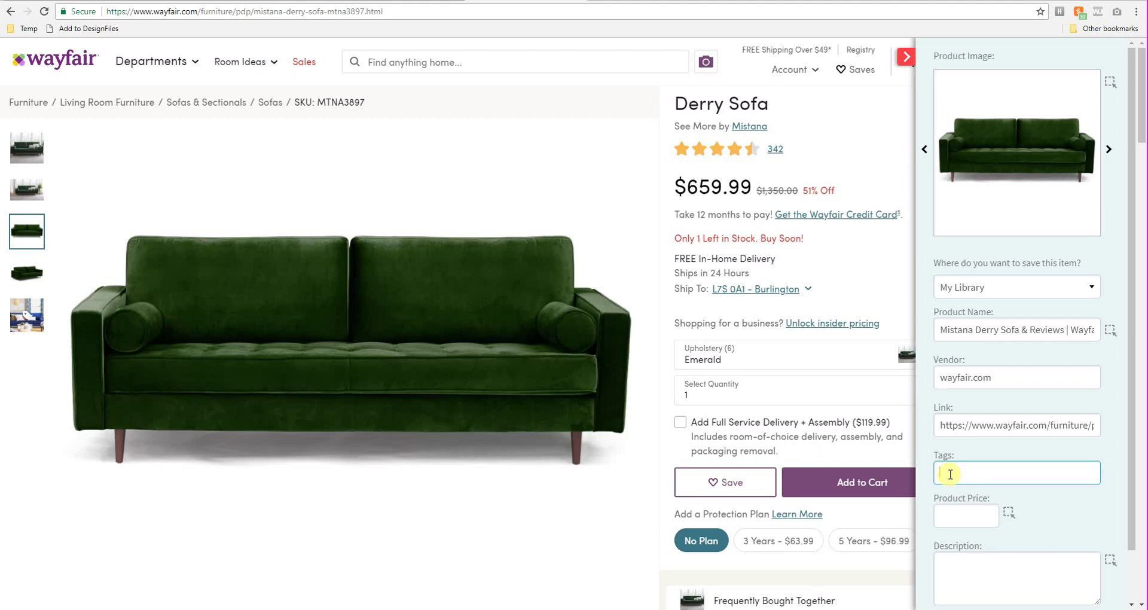
type("mid-century")
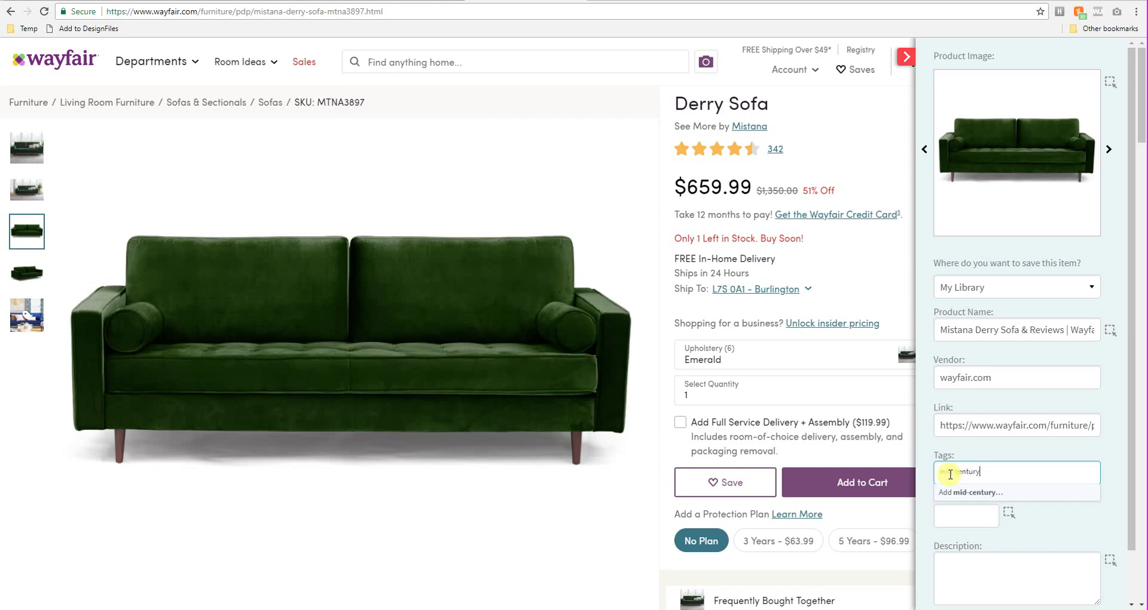
key("Return")
type("sofa")
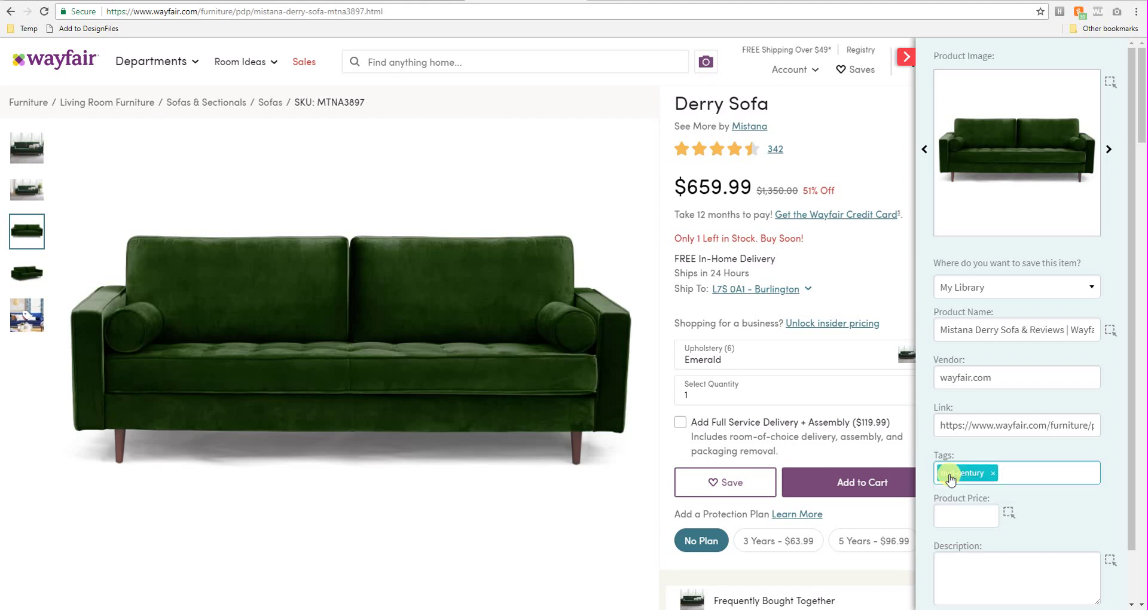
key("Return")
left_click(1009, 513)
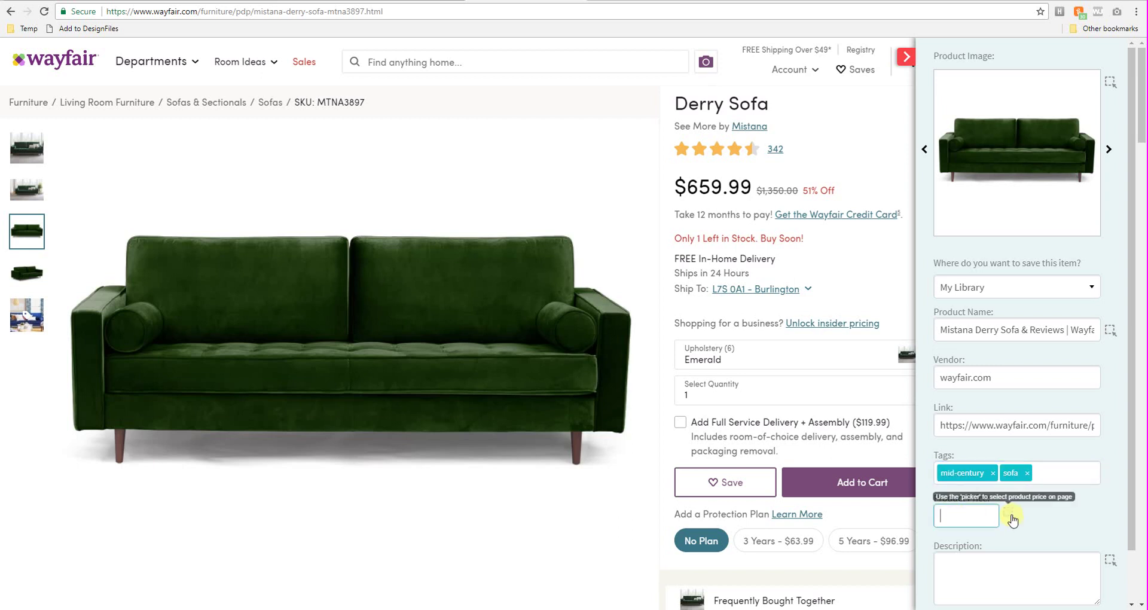
left_click(706, 192)
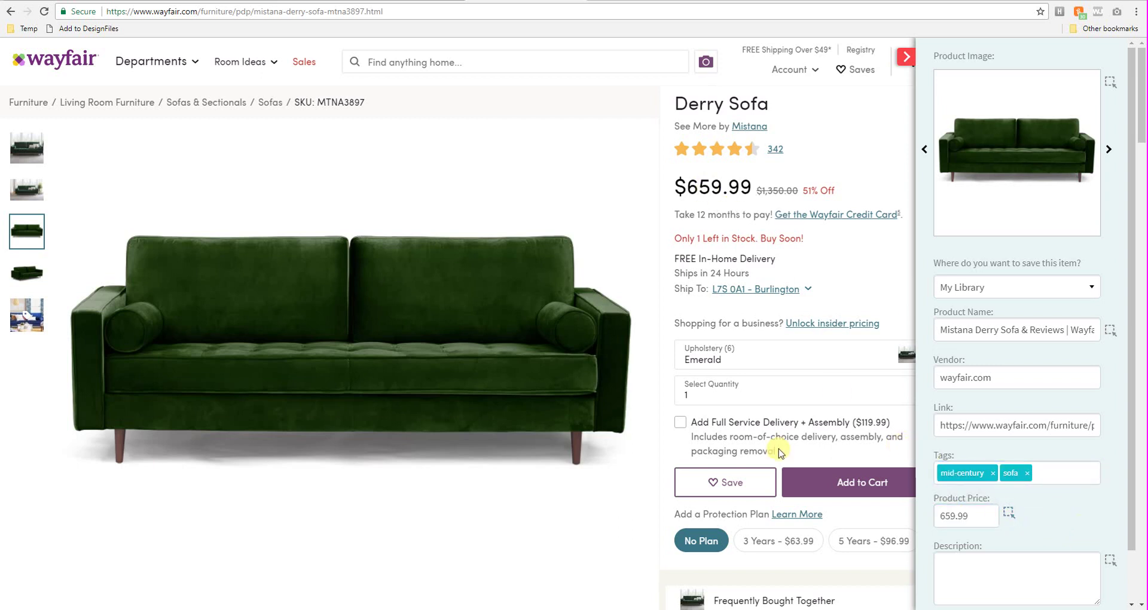
Step: Expand the sofa's full description on the page, pick it as the item description, and save the item to My Library
scroll(774, 450, "down", 5)
scroll(778, 452, "down", 13)
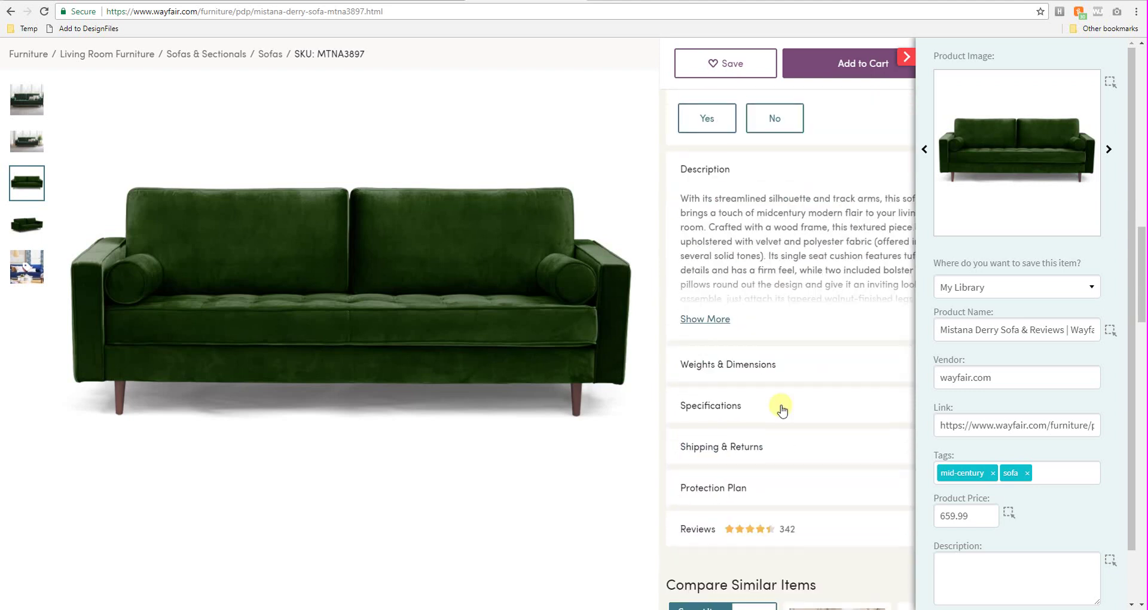
left_click(703, 323)
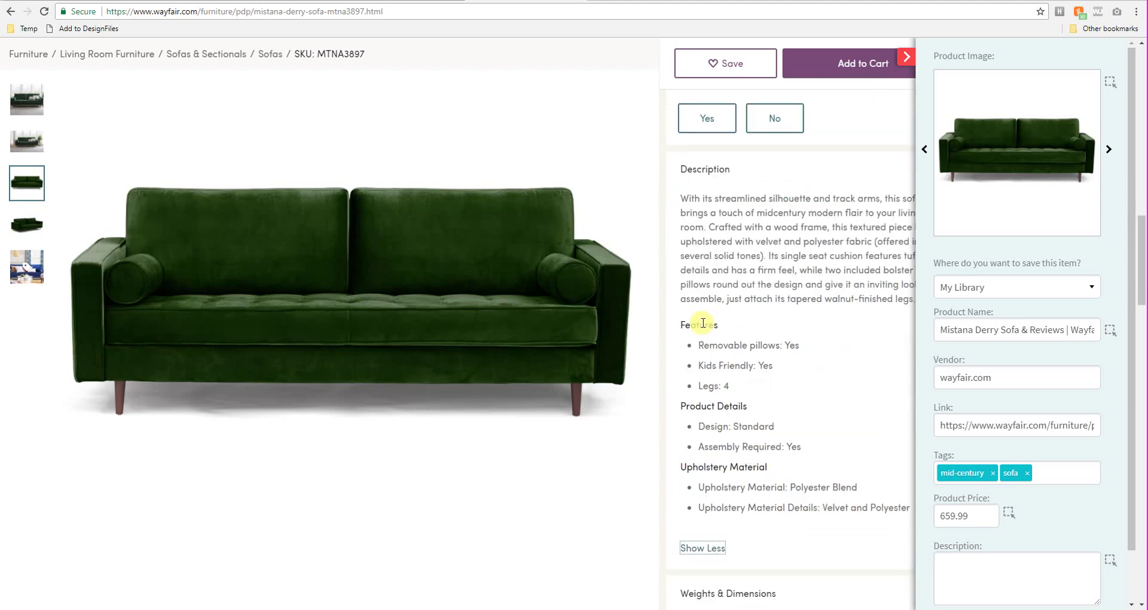
left_click(1109, 562)
left_click(771, 236)
scroll(769, 461, "down", 1)
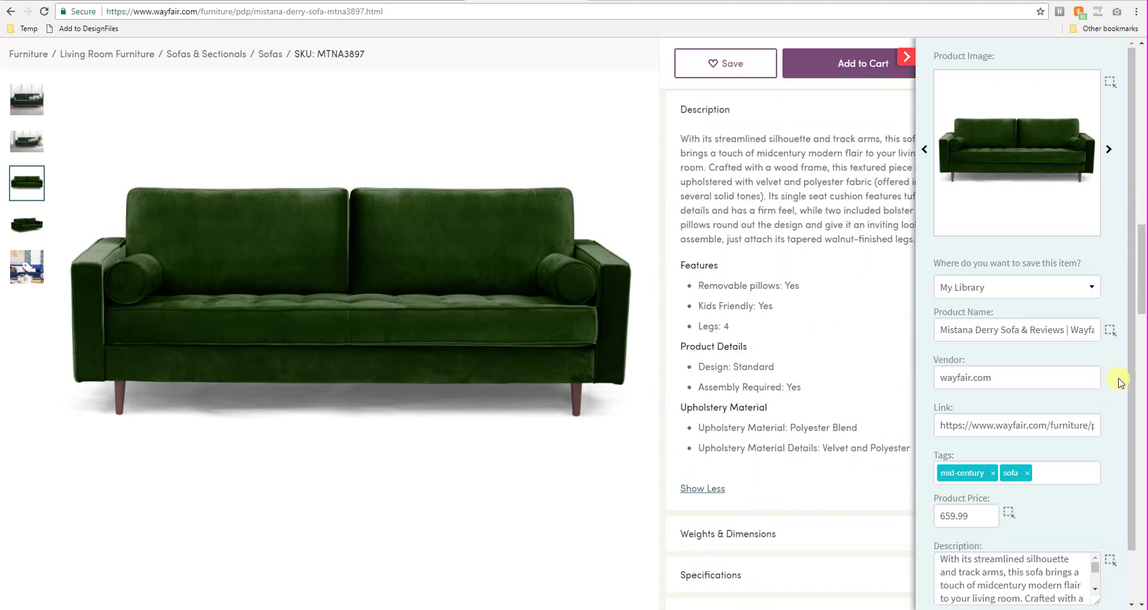
scroll(1124, 334, "down", 1)
scroll(1124, 334, "down", 2)
left_click(986, 578)
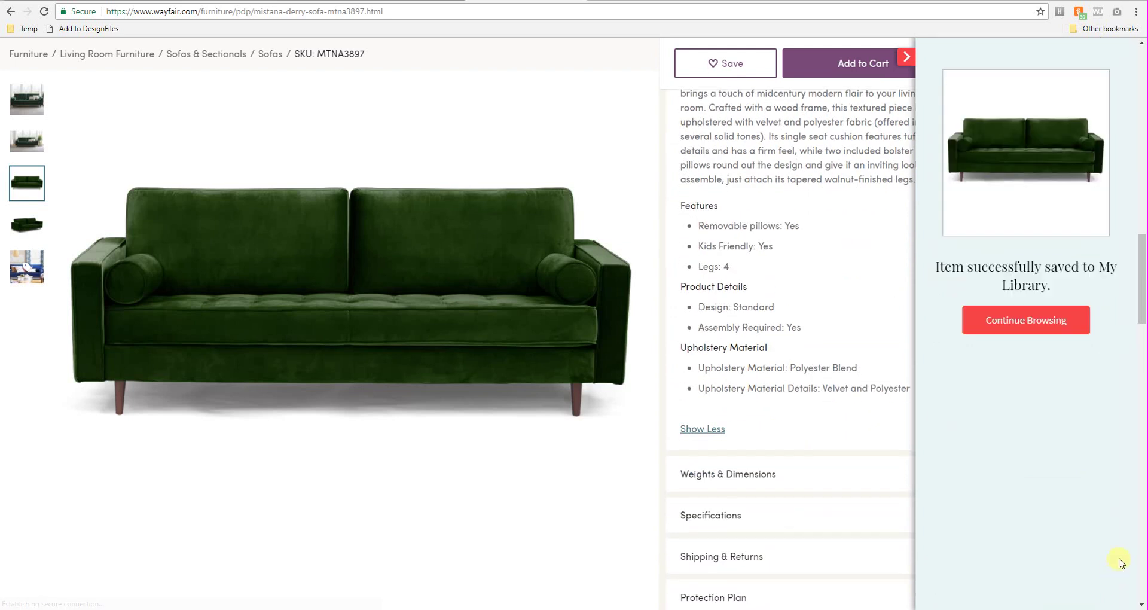
Step: Return to DesignFiles, leave the board editor without saving, and open the My Library page
left_click(187, 4)
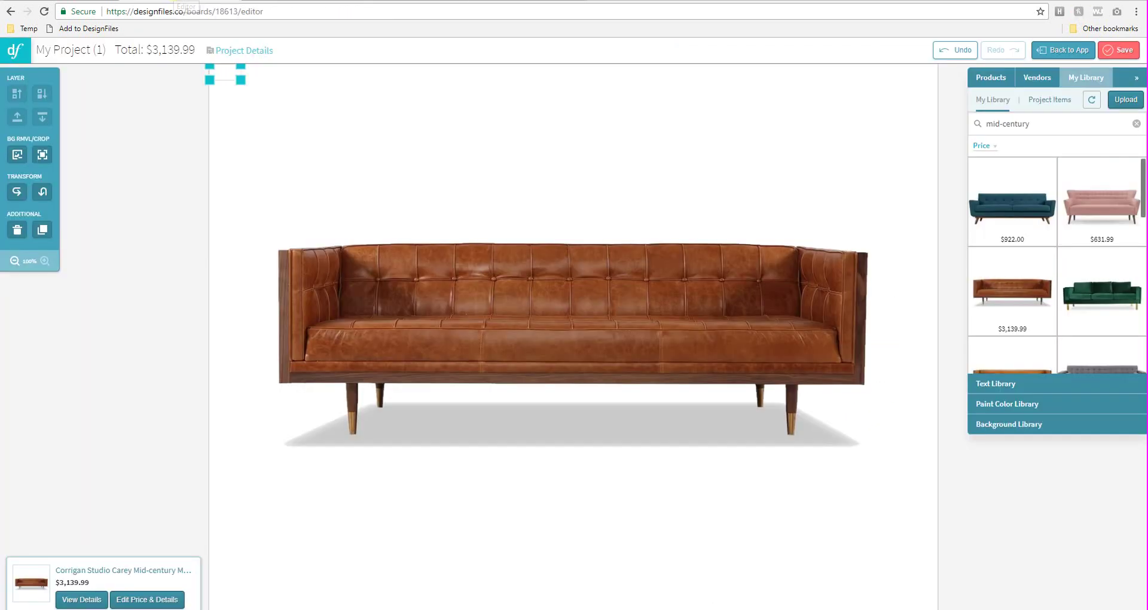
left_click(1055, 52)
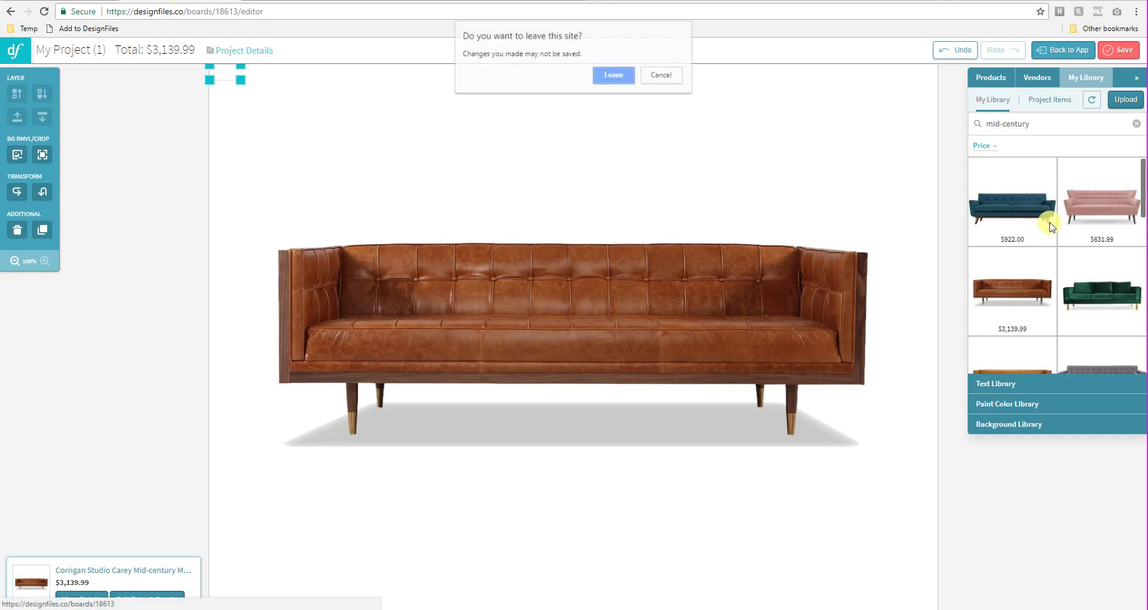
left_click(616, 73)
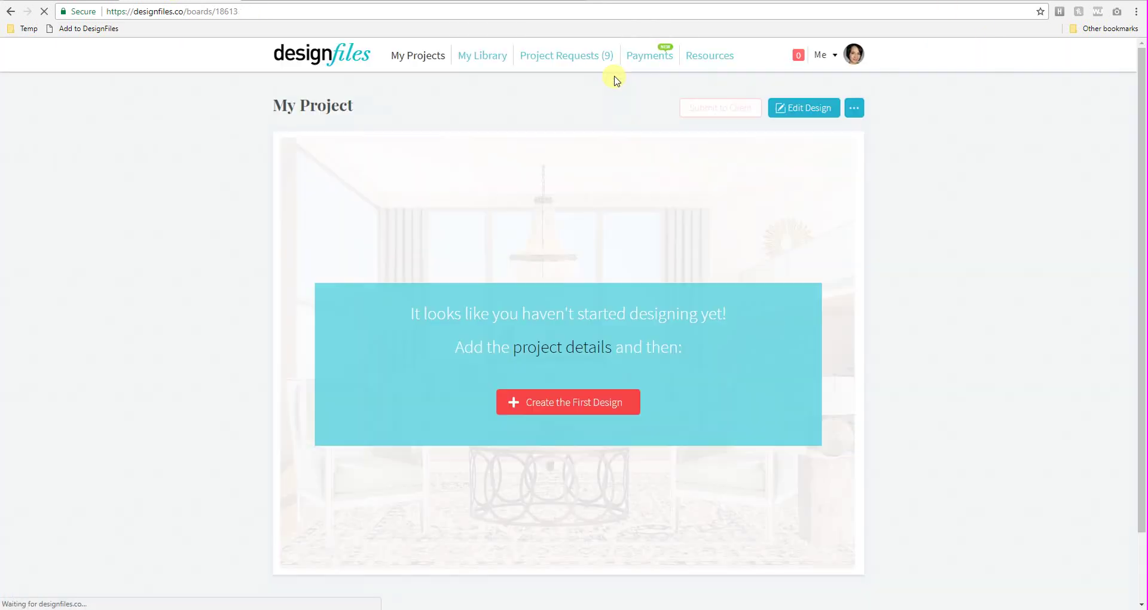
left_click(486, 55)
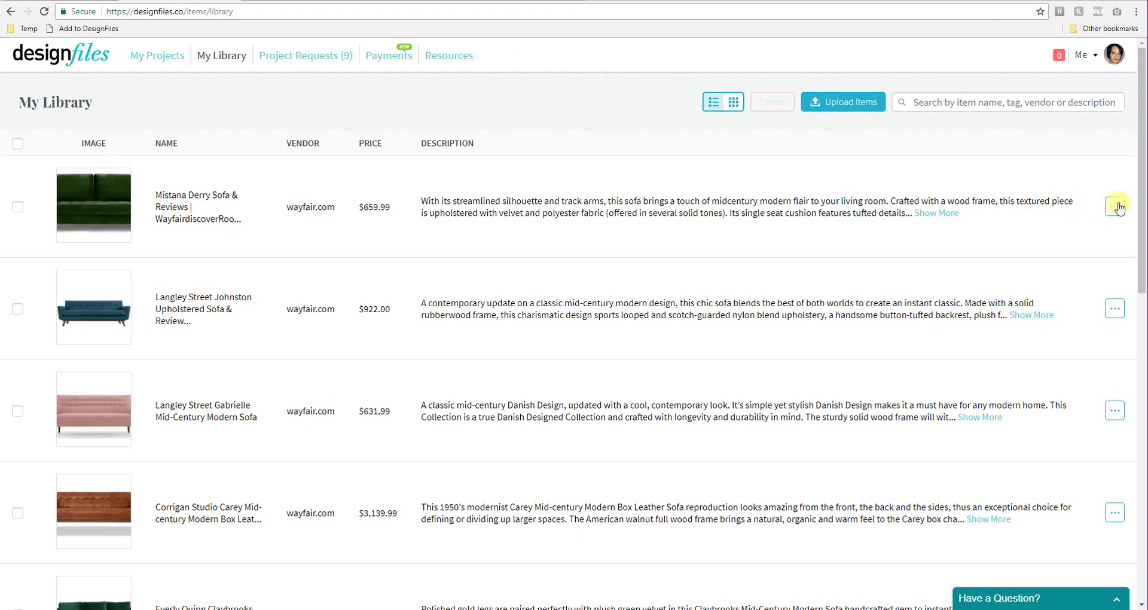
Step: View the editable product details of the Langley Street Johnston sofa, including its tags, and close them without changes
left_click(1116, 311)
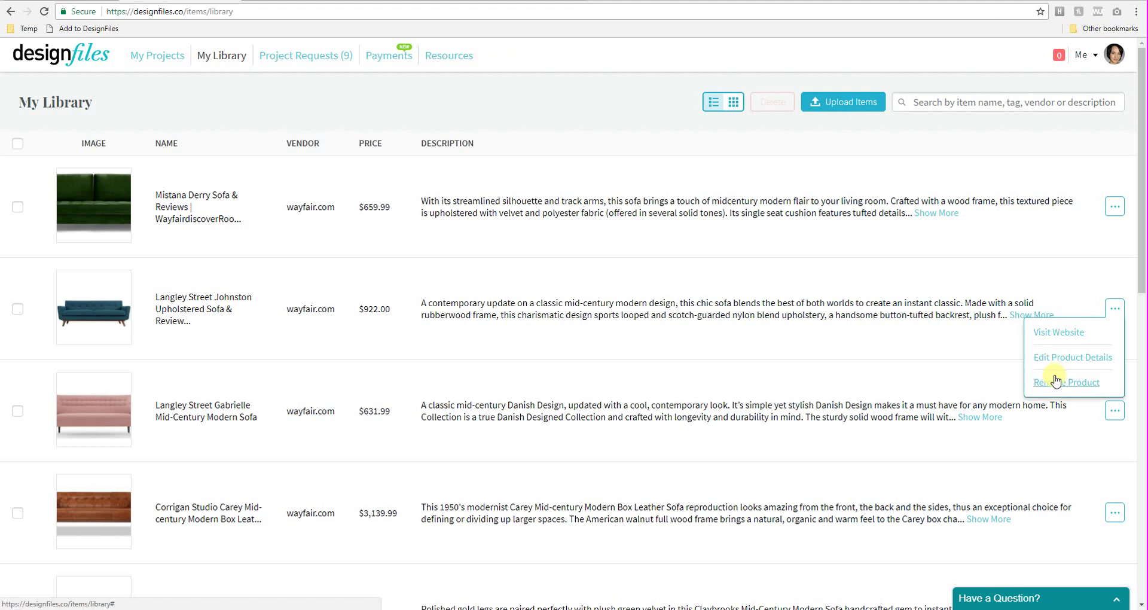
left_click(1051, 358)
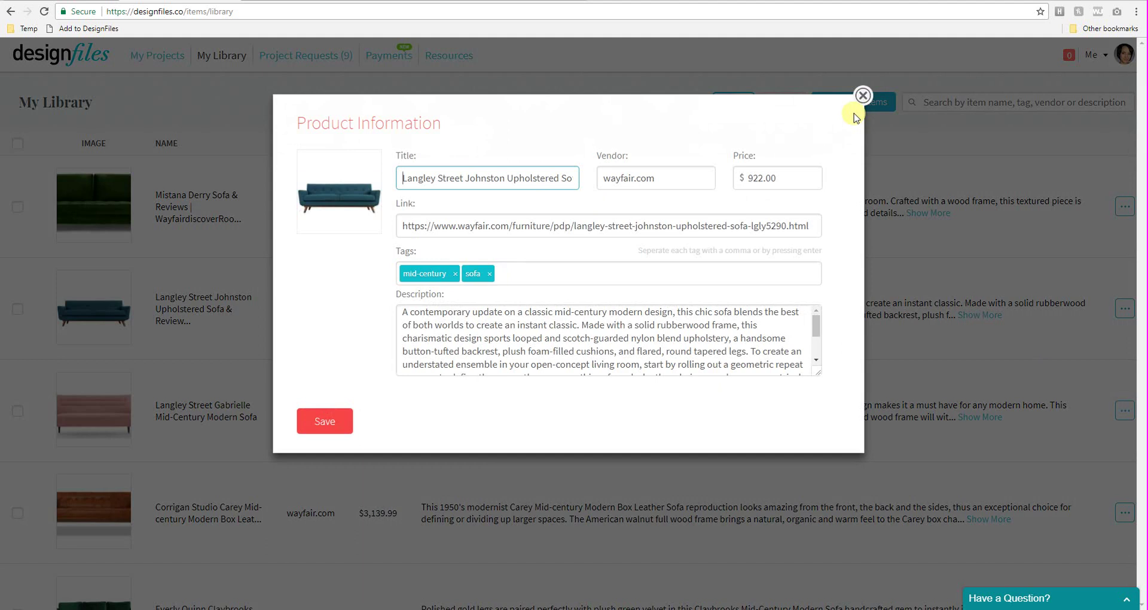
left_click(862, 95)
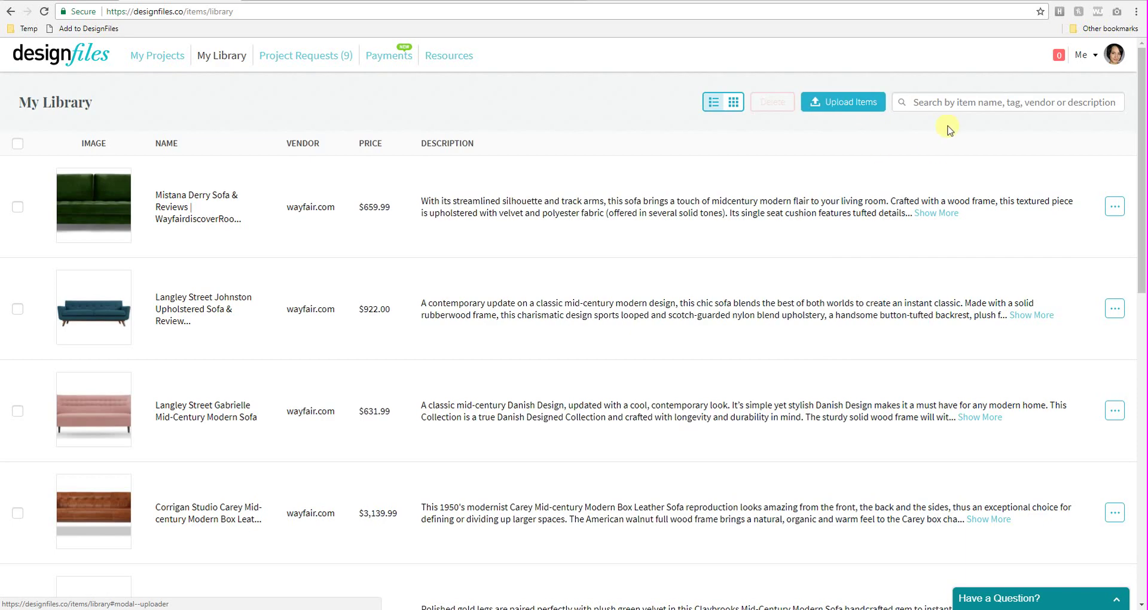
Step: Search the My Library page for items matching 85"w
left_click(927, 102)
type("85")
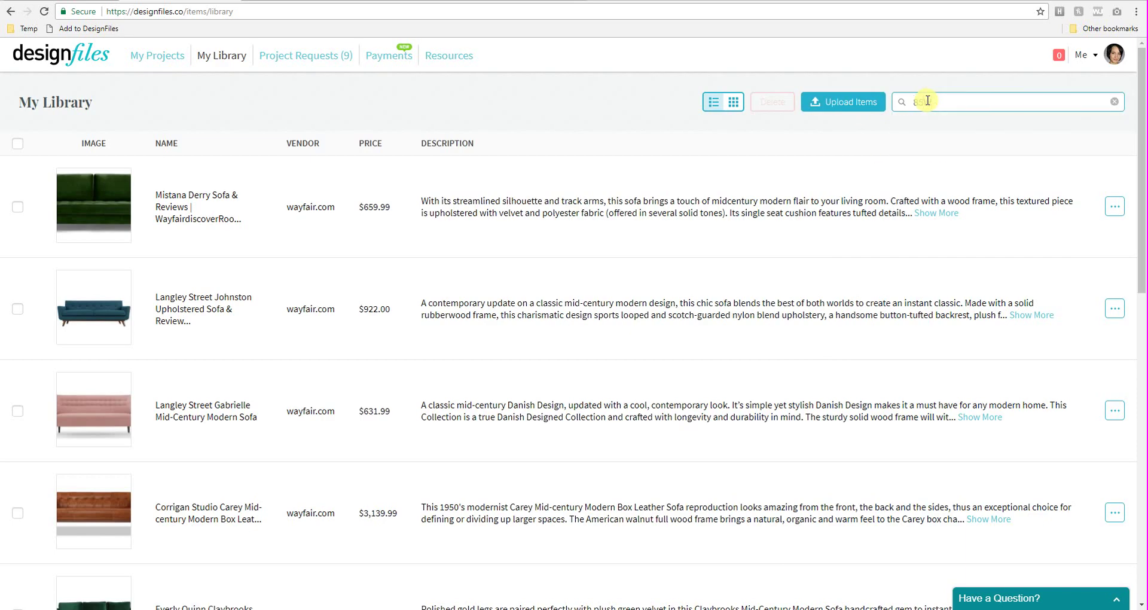
type("\"w")
key("Return")
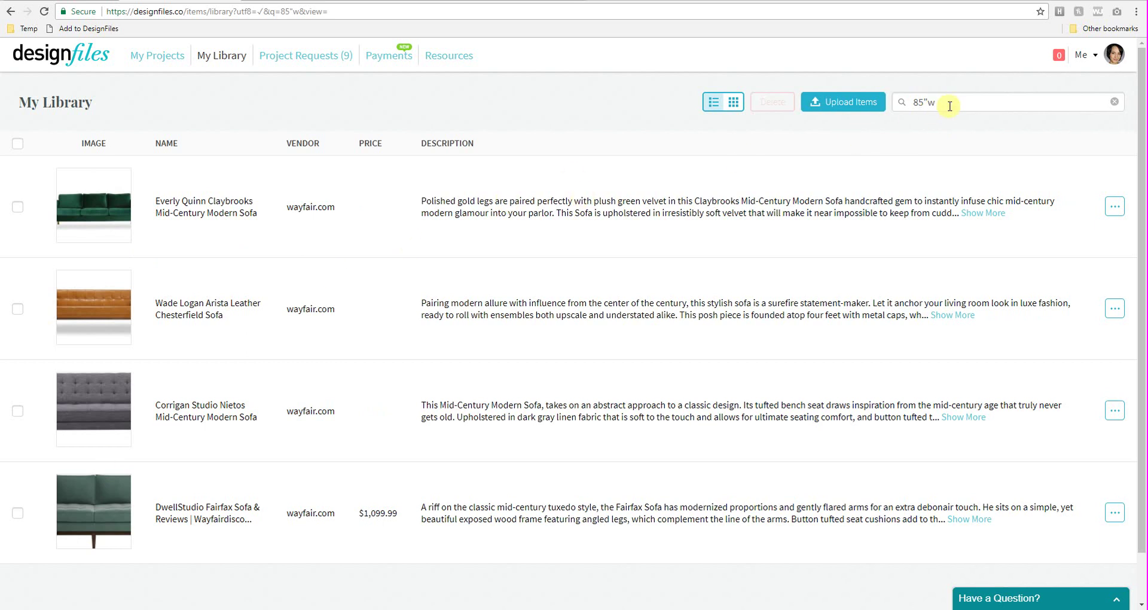
Step: Search the My Library page for mid-century and switch the results to grid view
left_click_drag(949, 104, 893, 112)
type("mid-")
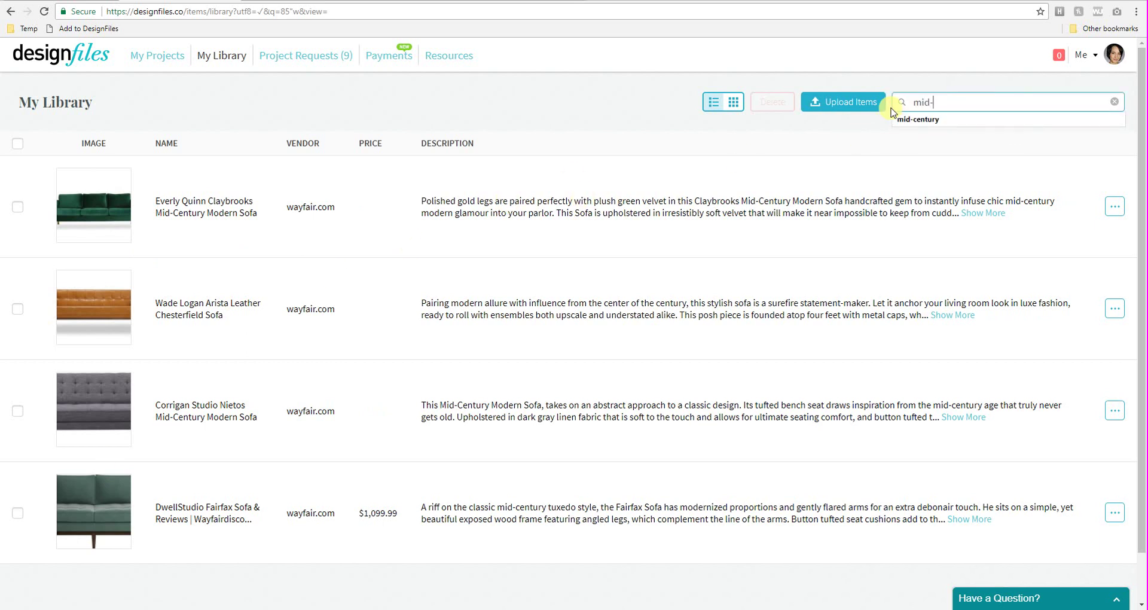
type("century")
key("Return")
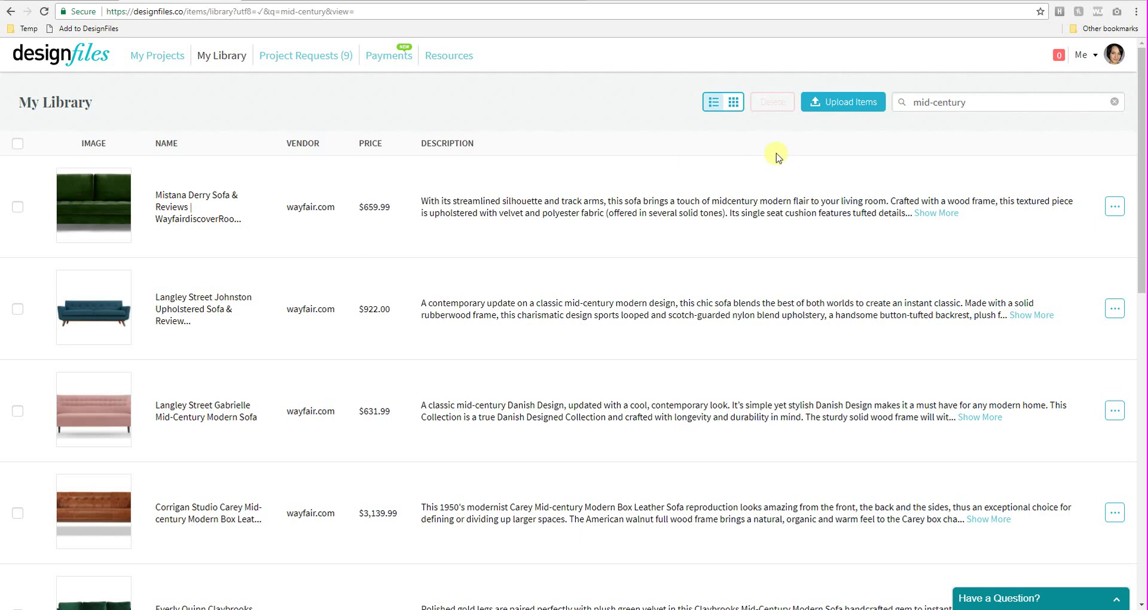
left_click(731, 103)
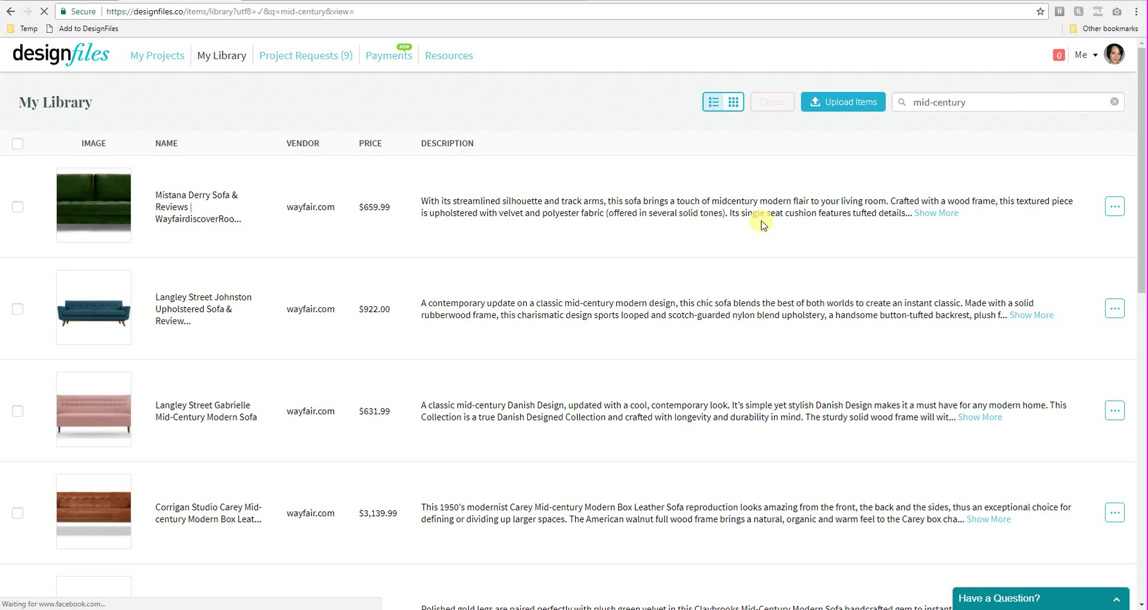